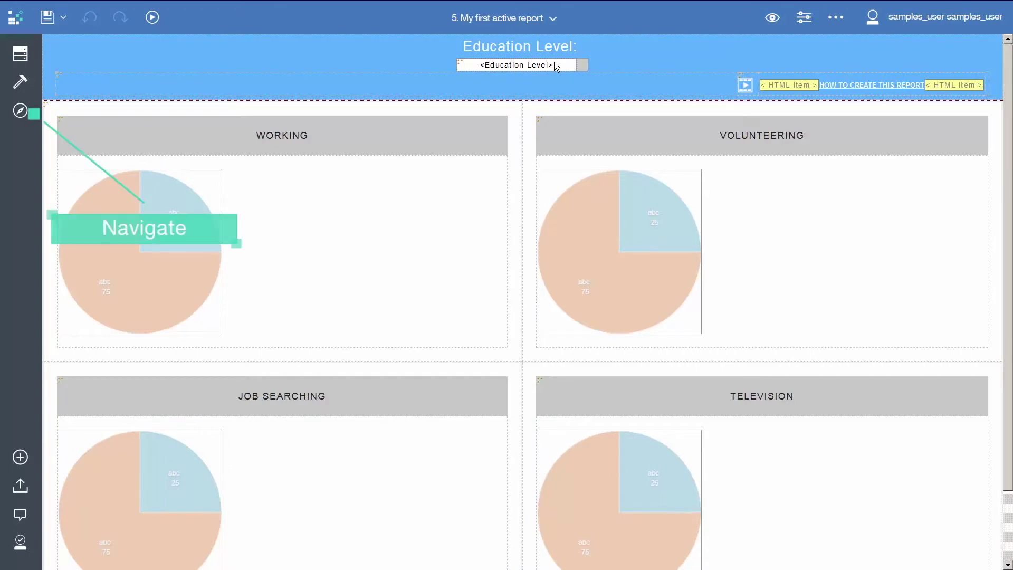
Set High School as the default value of the active report variable vEducationLevel
click(21, 111)
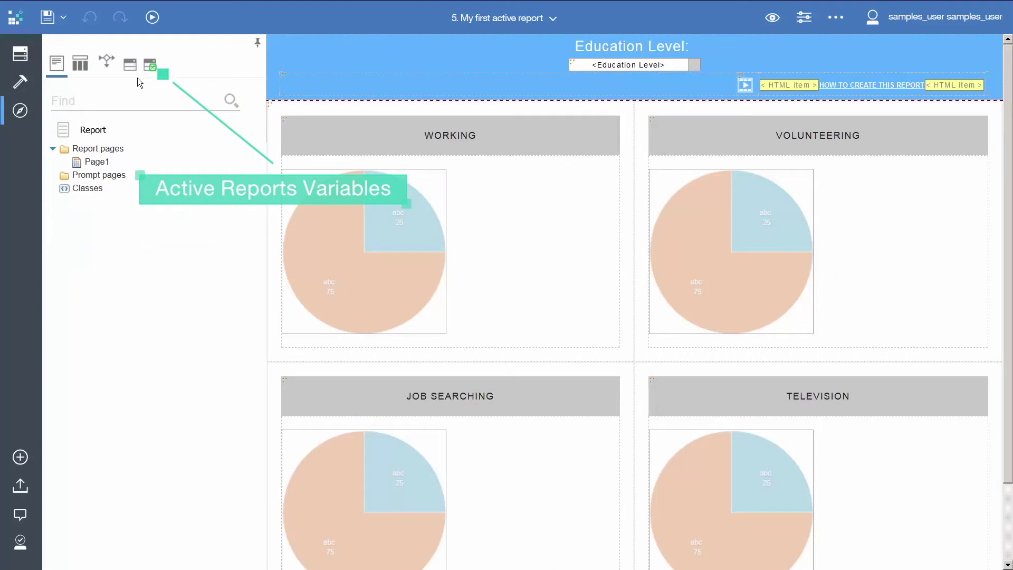
click(151, 67)
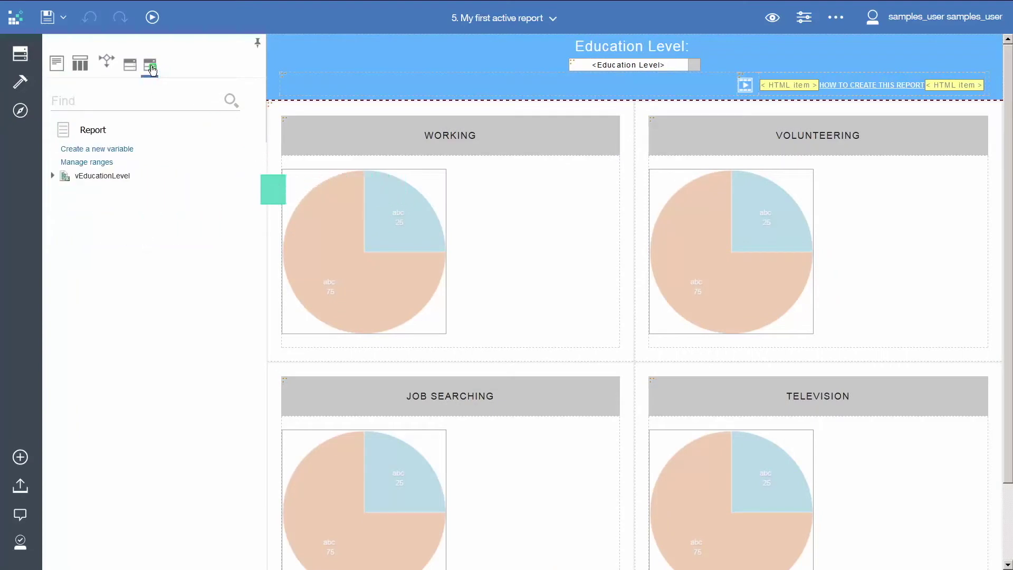
click(52, 176)
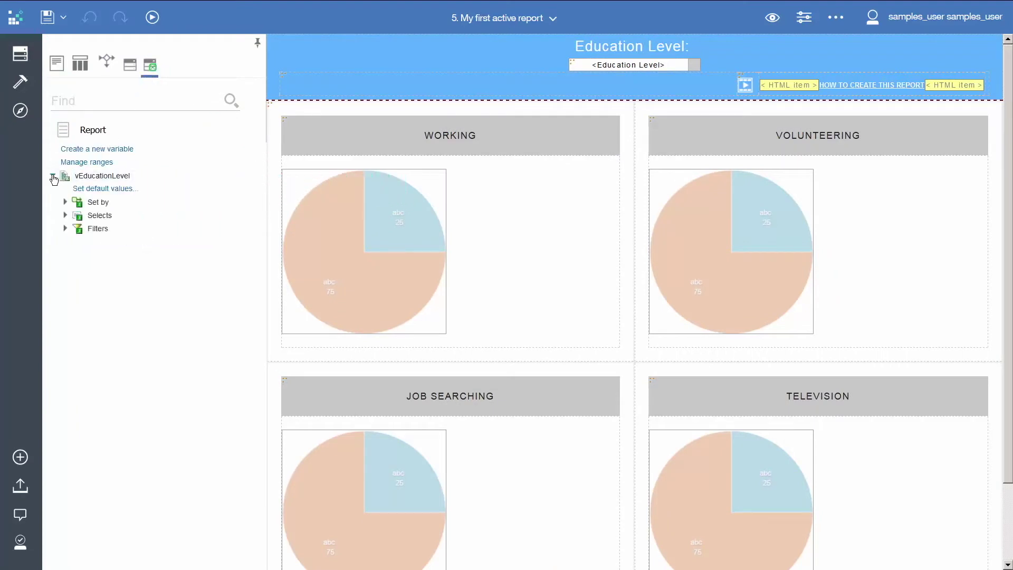
click(85, 190)
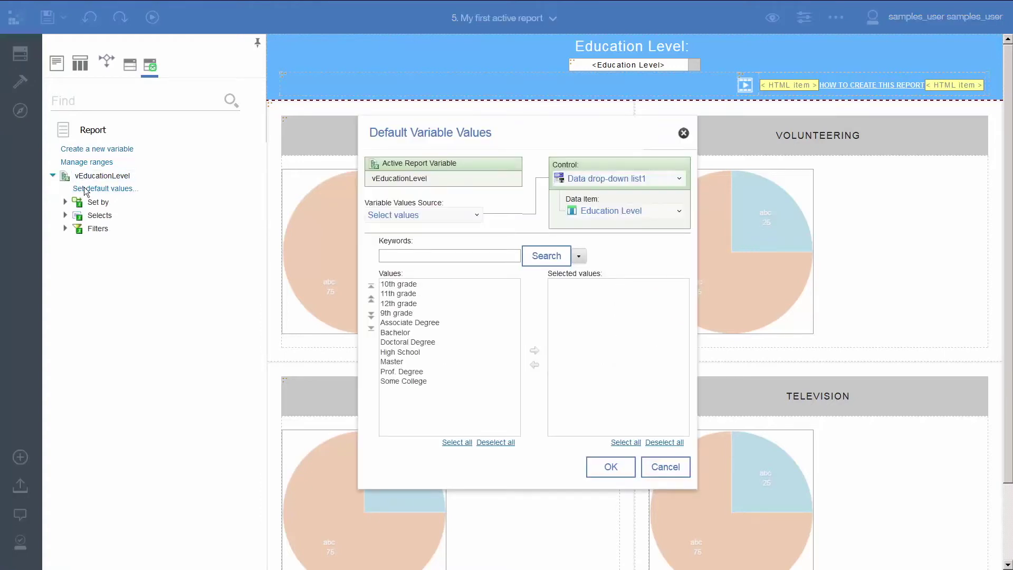
click(397, 353)
click(534, 351)
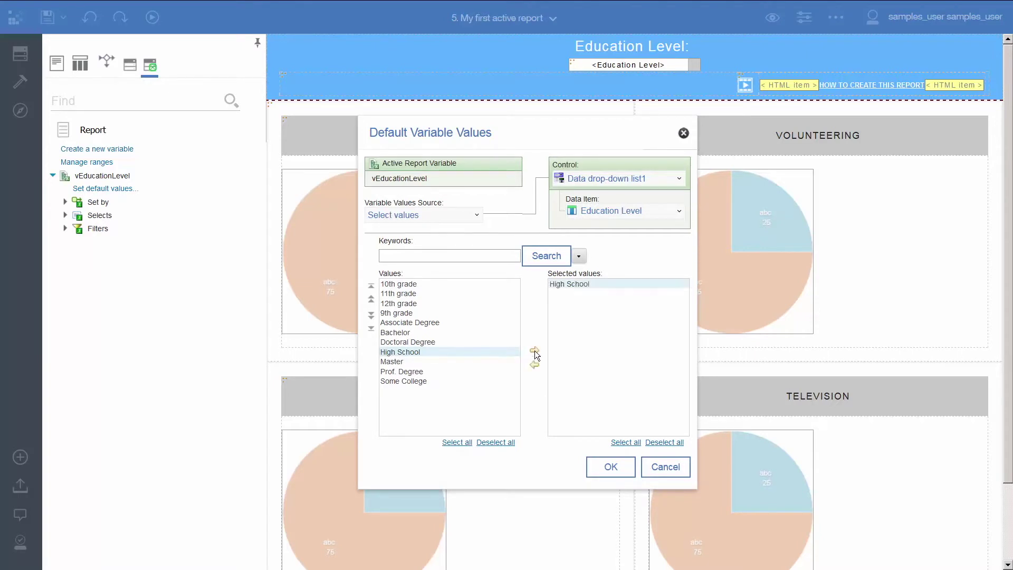
click(613, 467)
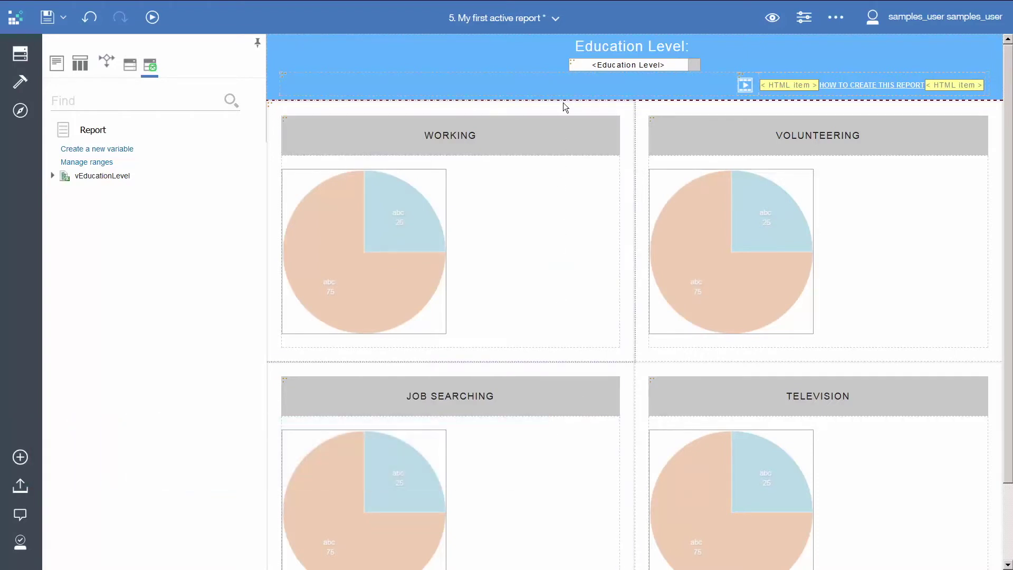
Sort the Education Level data drop-down list by Education Level in ascending order
click(572, 64)
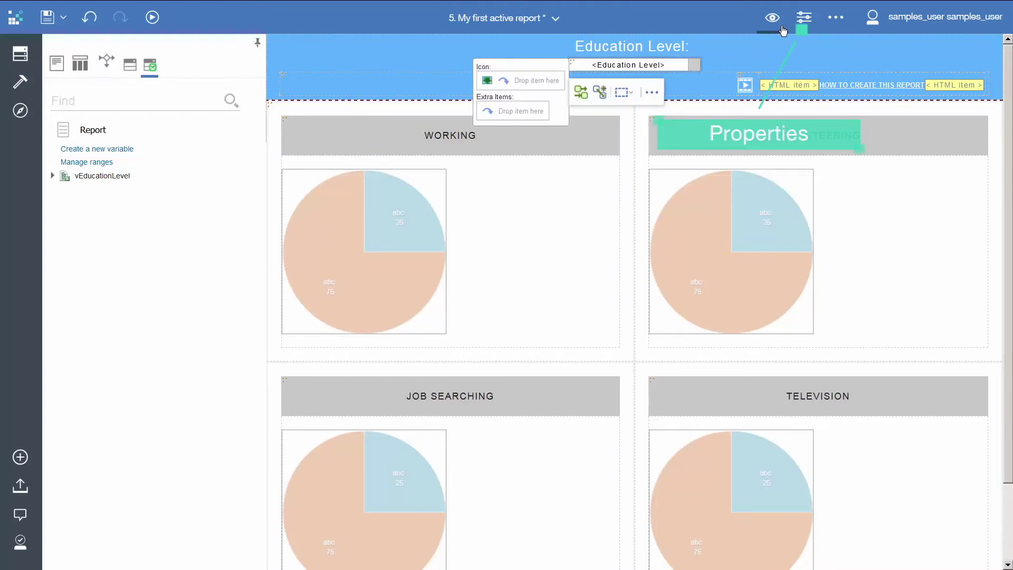
click(804, 18)
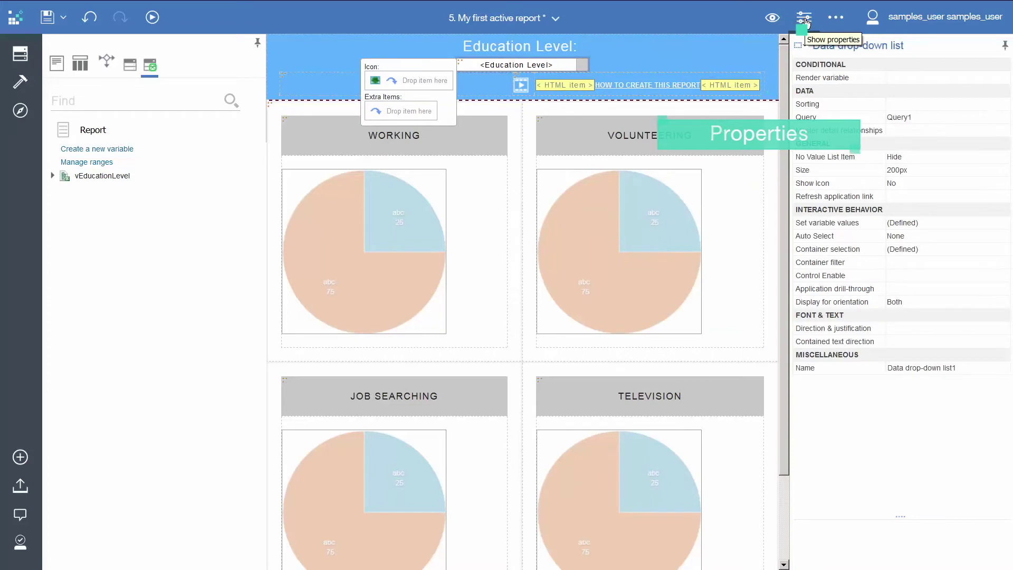
click(923, 105)
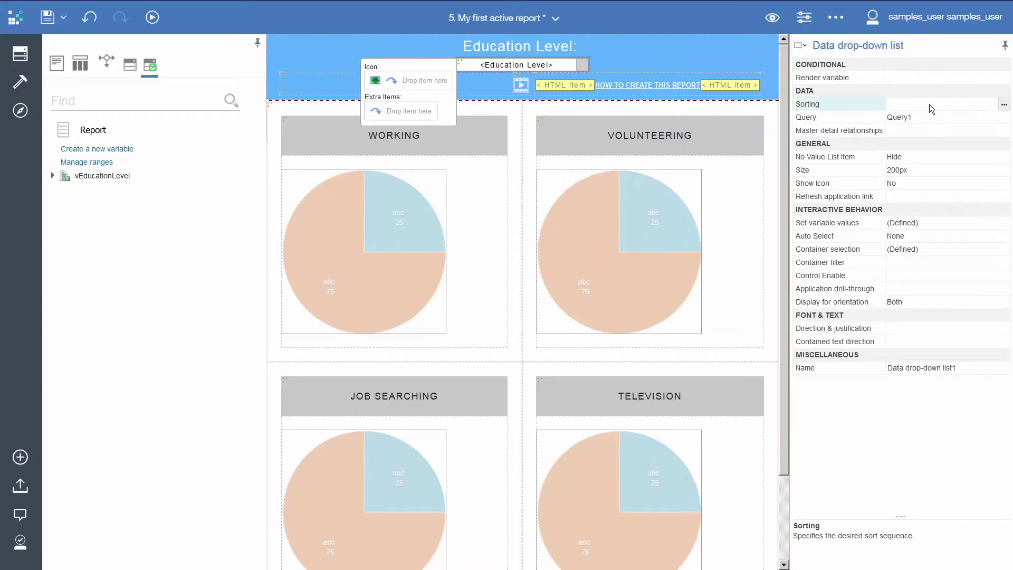
click(1004, 104)
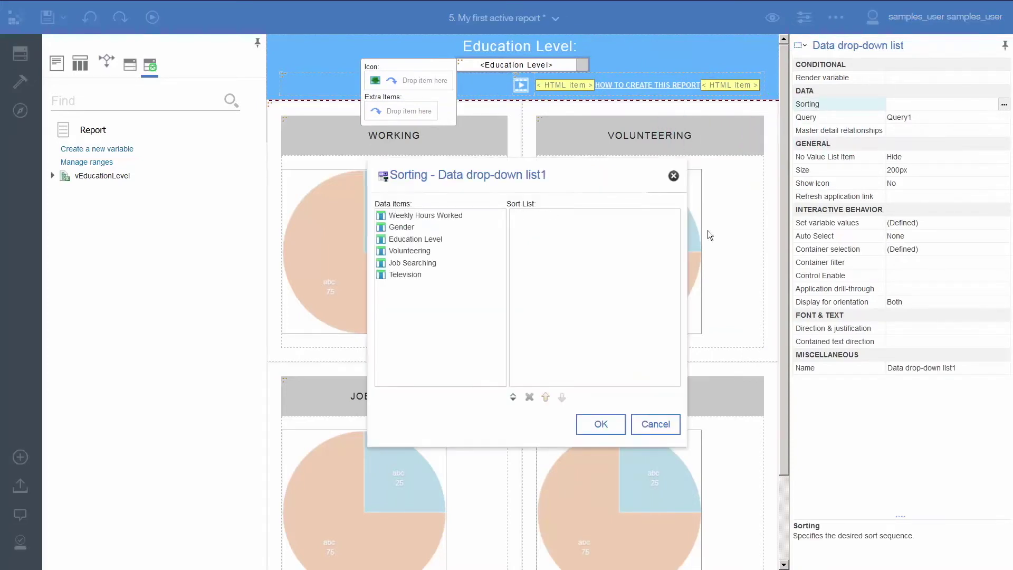
double_click(416, 239)
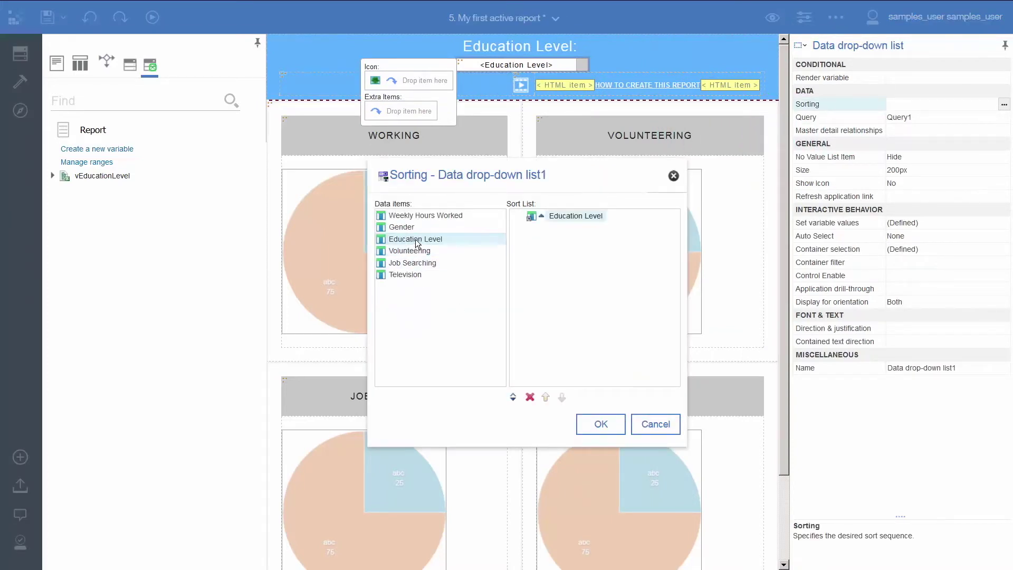
click(603, 432)
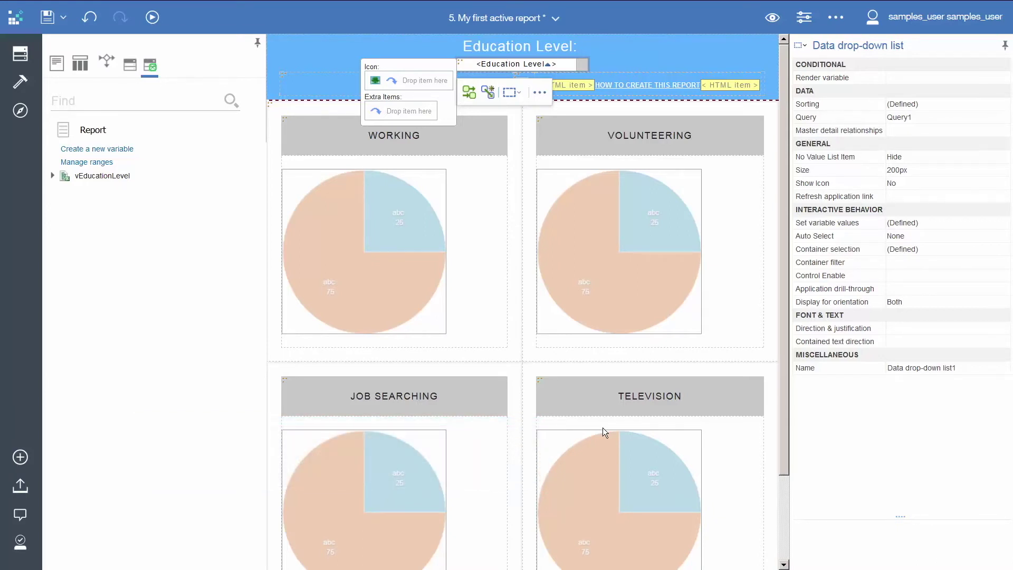
Insert a table with 2 columns and 1 row at maximized width above the Education Level label in the page header
click(22, 90)
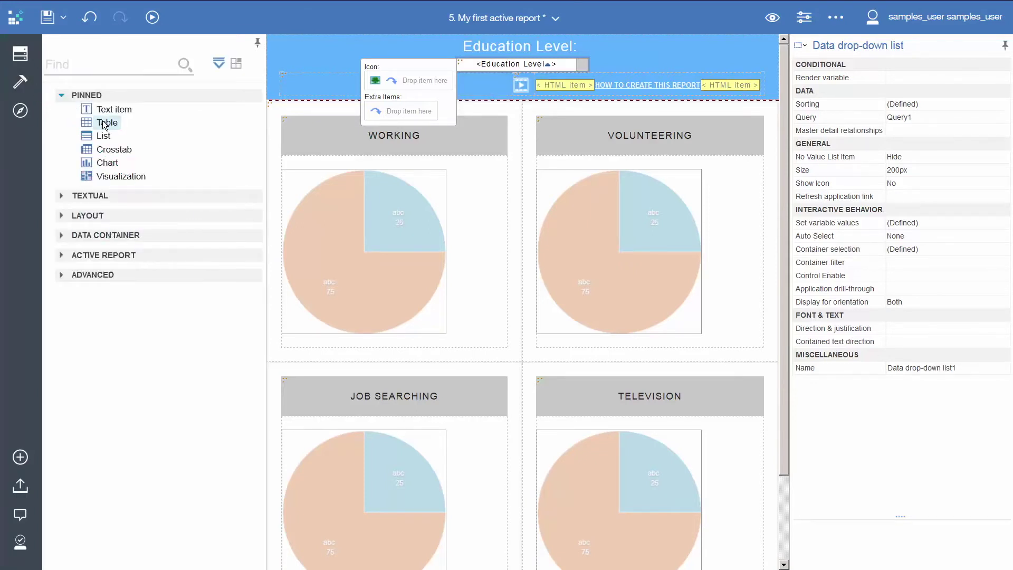
drag(104, 125, 455, 49)
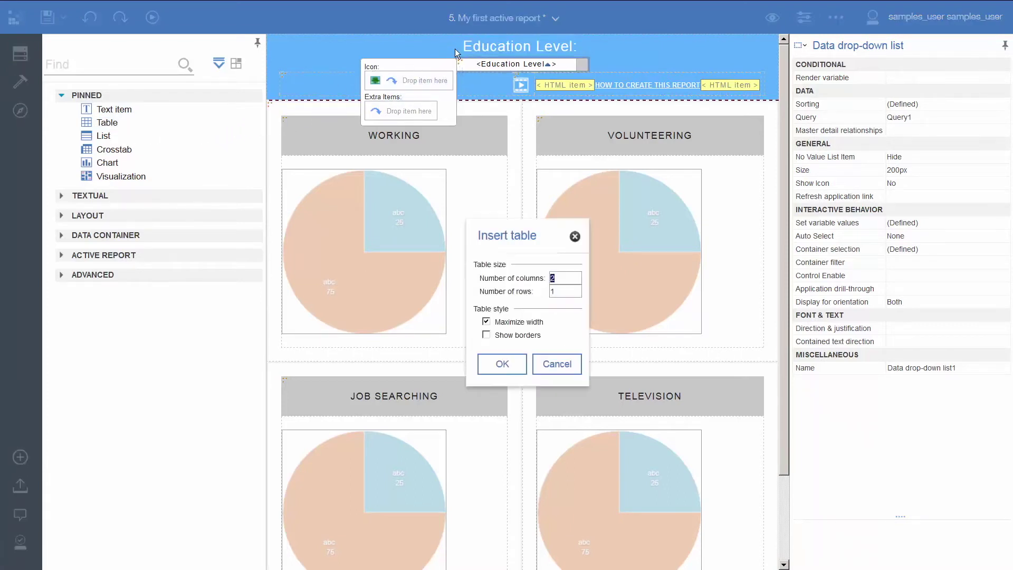
click(502, 364)
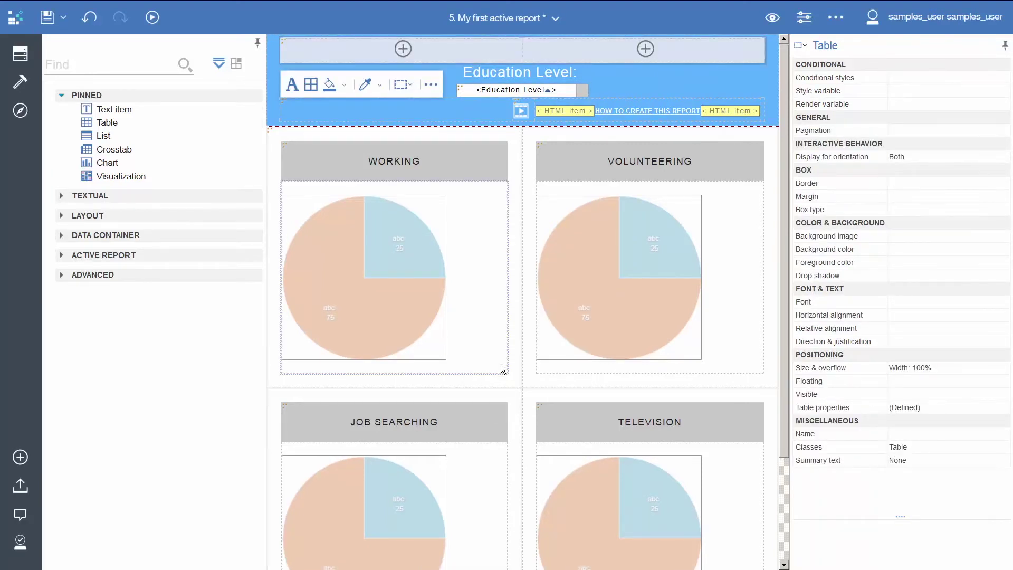
Right-align the second cell of the header table and insert a 2-column, 1-row table in it with Maximize width off
click(562, 50)
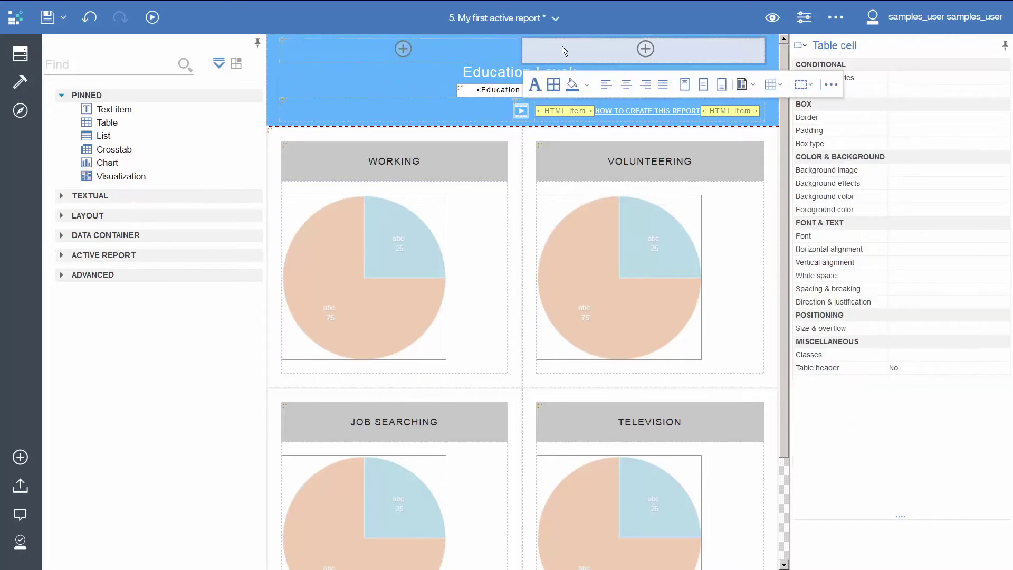
click(645, 85)
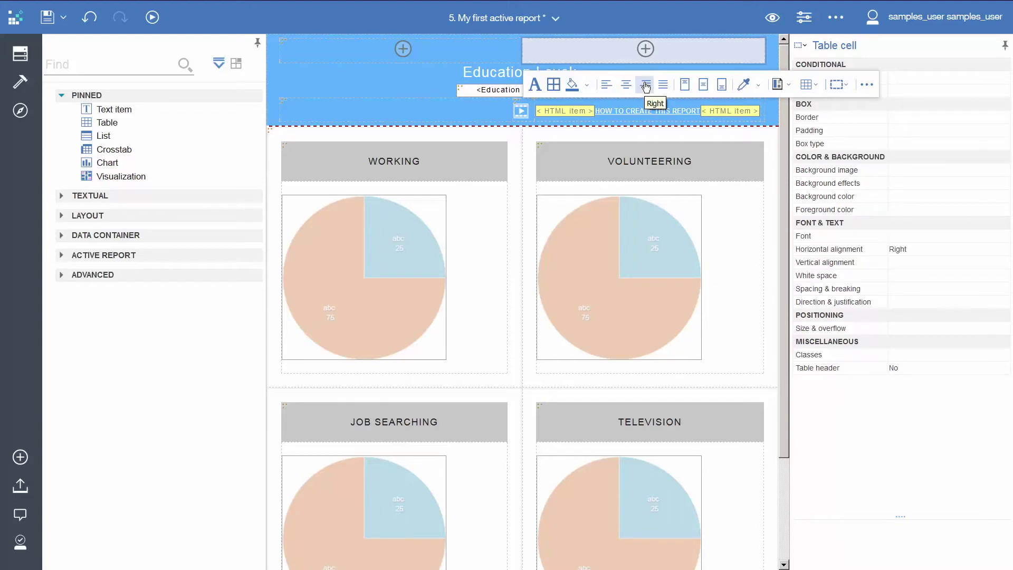
drag(124, 124, 533, 53)
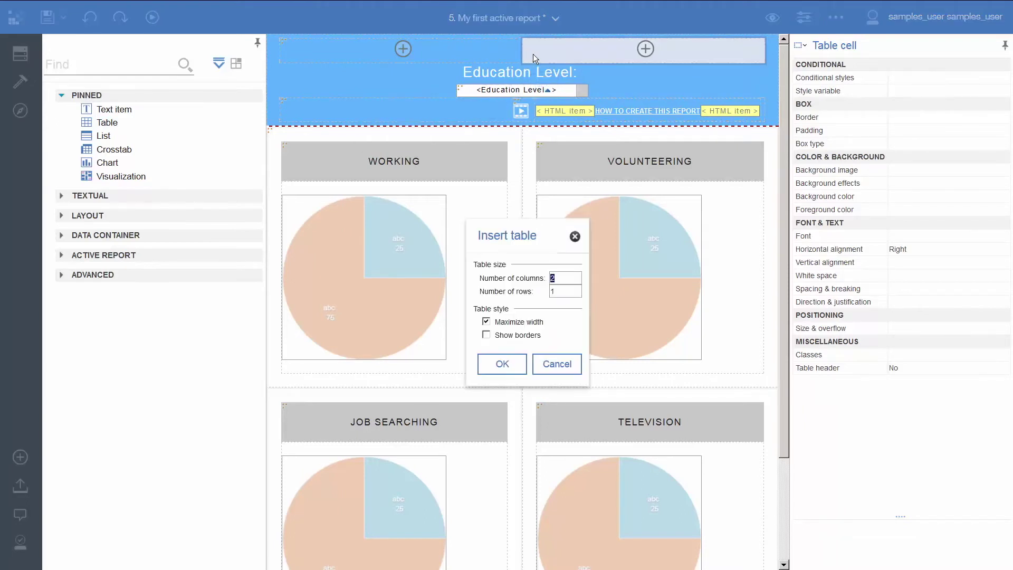
click(487, 322)
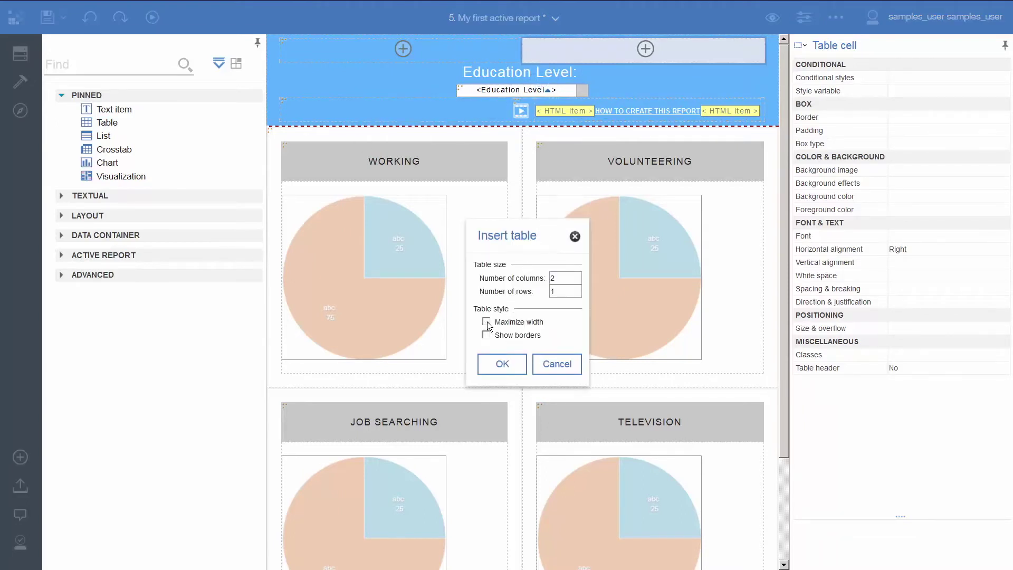
click(499, 365)
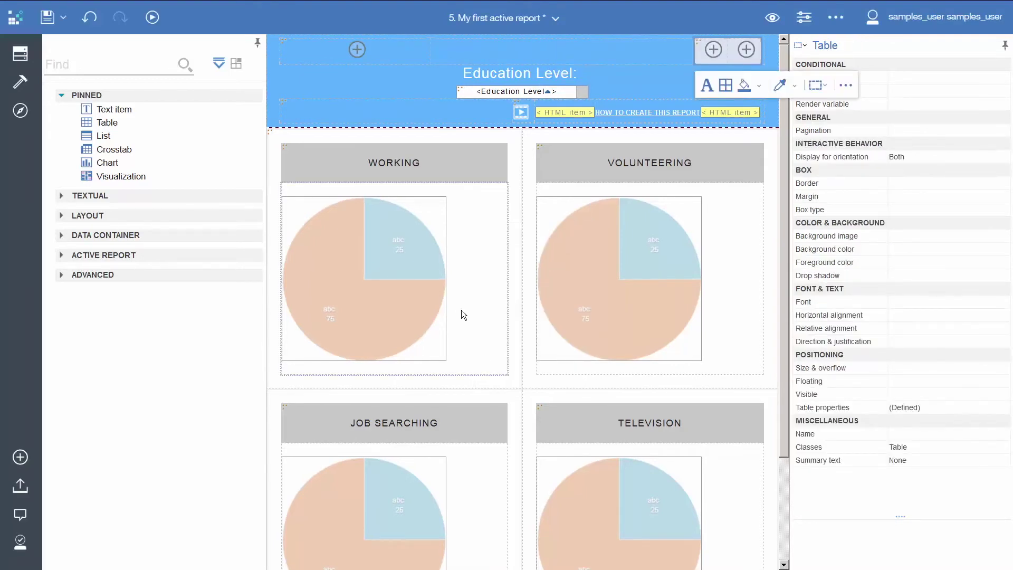
Move the Education Level label into the nested table's first cell and the data drop-down list into its second cell
click(478, 74)
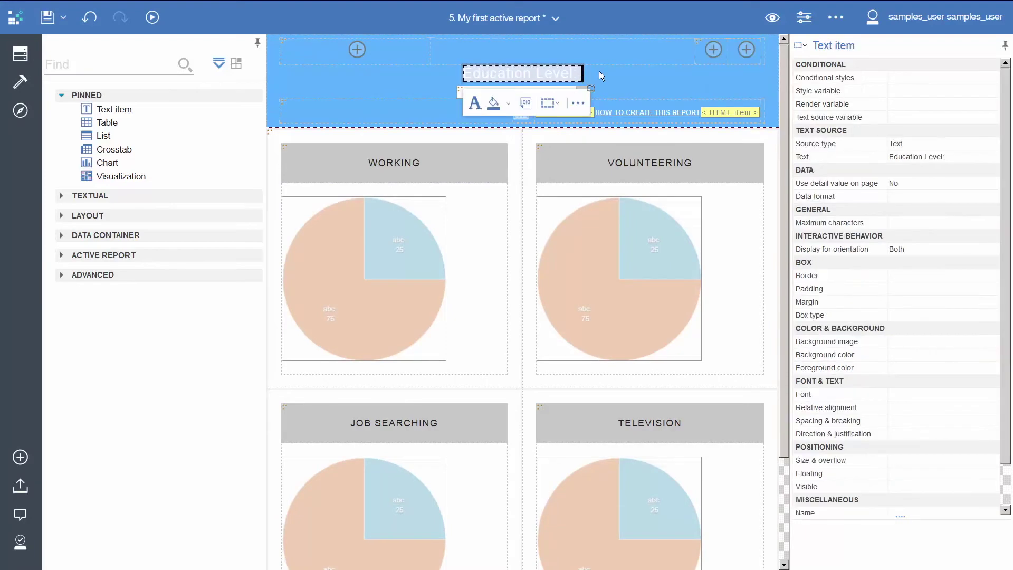
drag(700, 55, 700, 55)
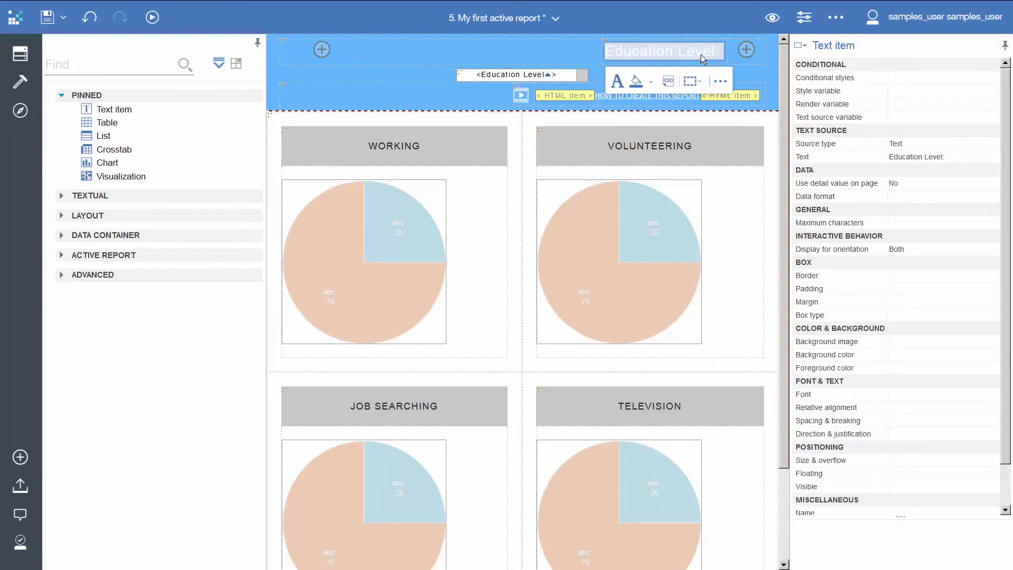
click(461, 72)
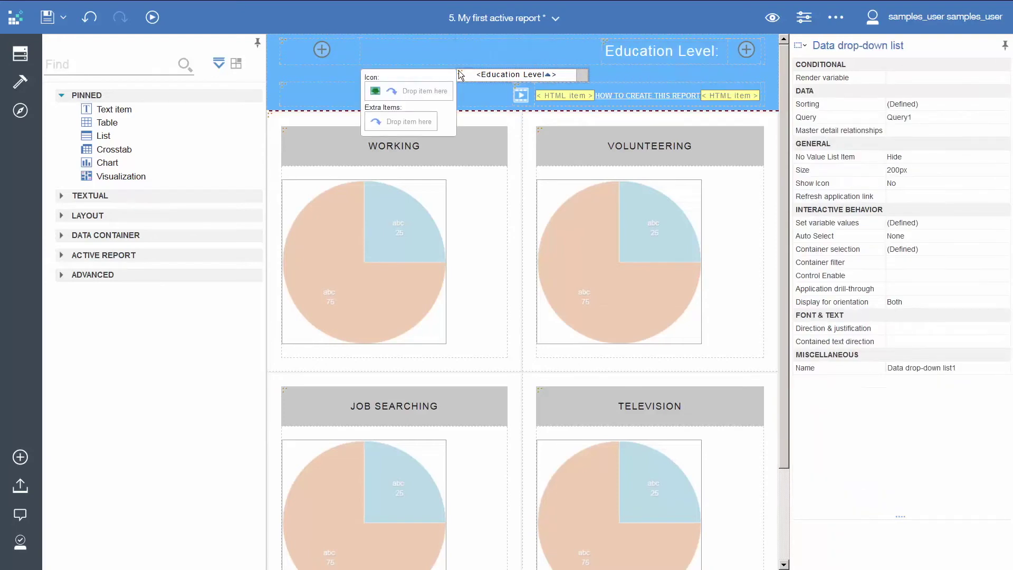
drag(731, 55, 731, 55)
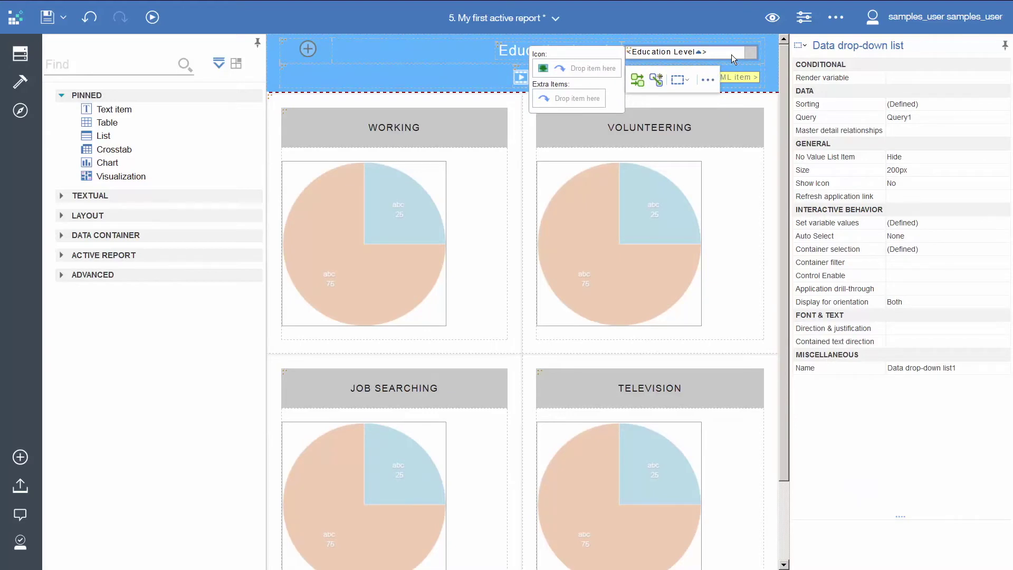
Copy the Education Level label into the header table's first cell and change the copy's text to AMERICAN TIME USE
click(507, 50)
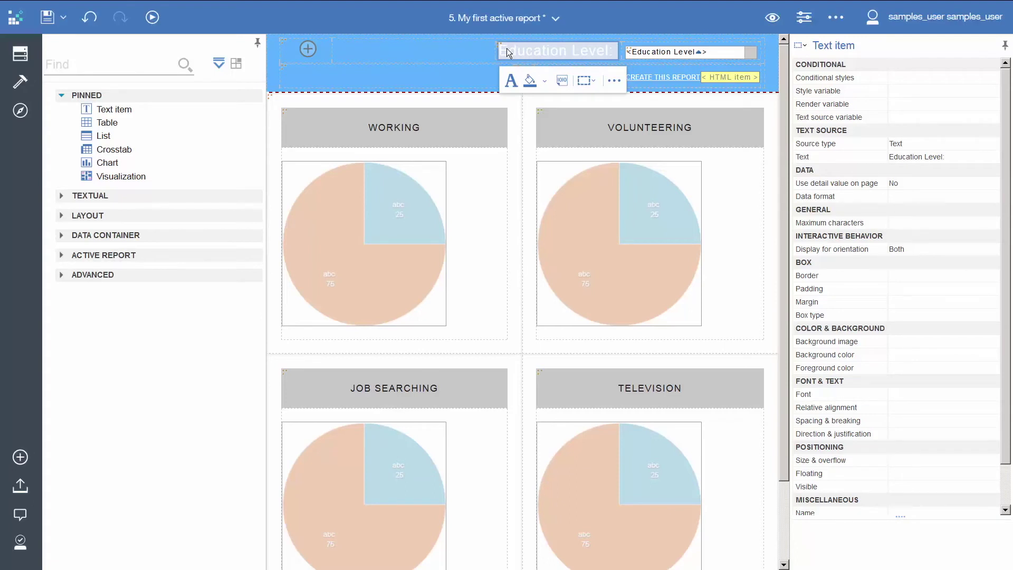
click(291, 57)
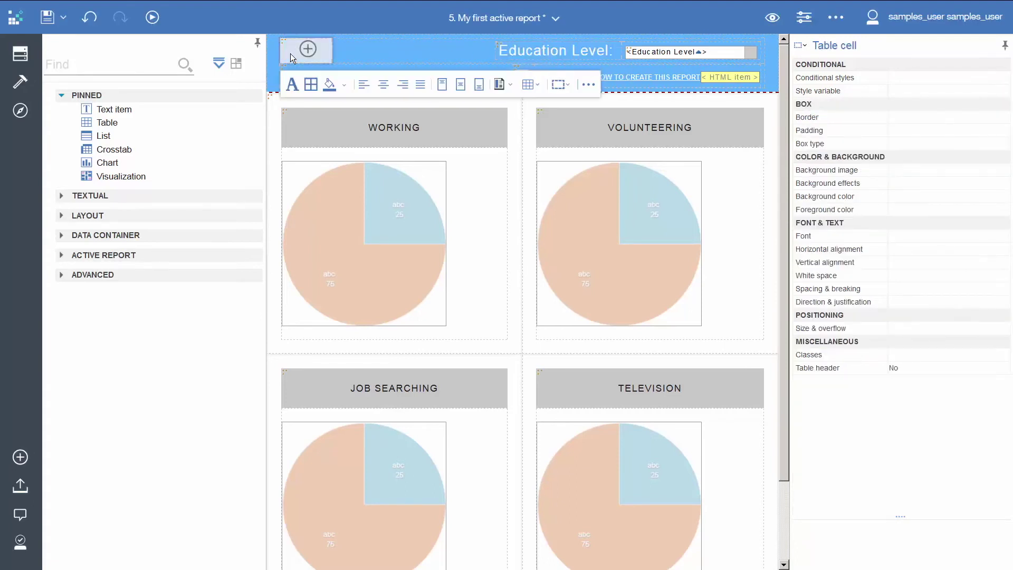
key(ctrl+v)
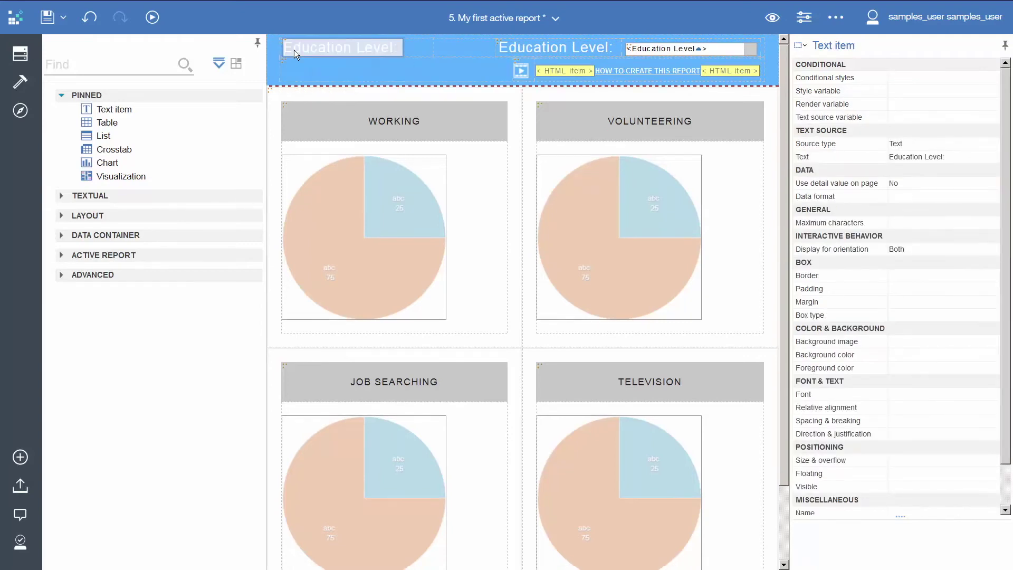
double_click(294, 50)
key(ctrl+a)
text(AMERICA)
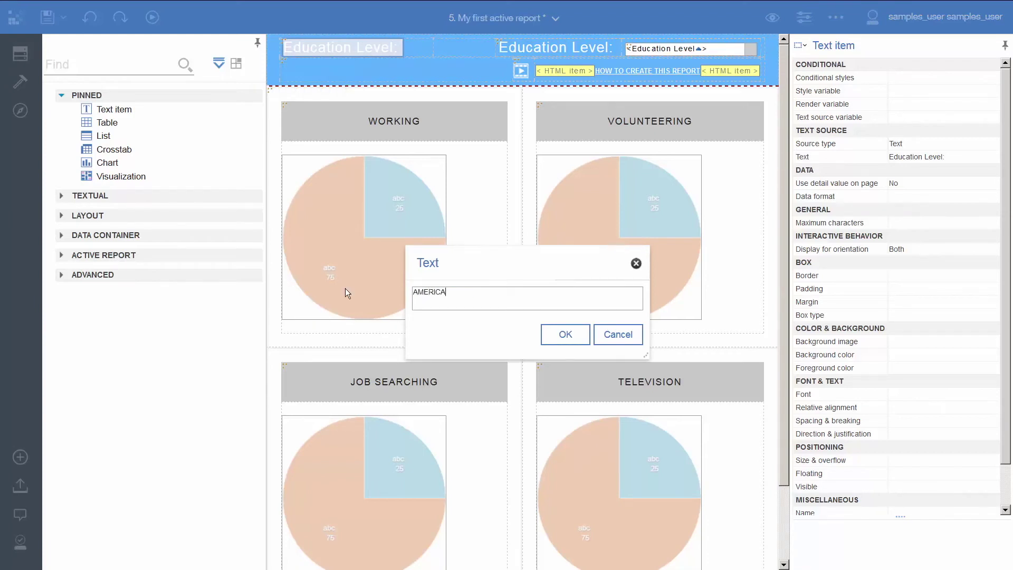
text(N TIME USE)
click(565, 335)
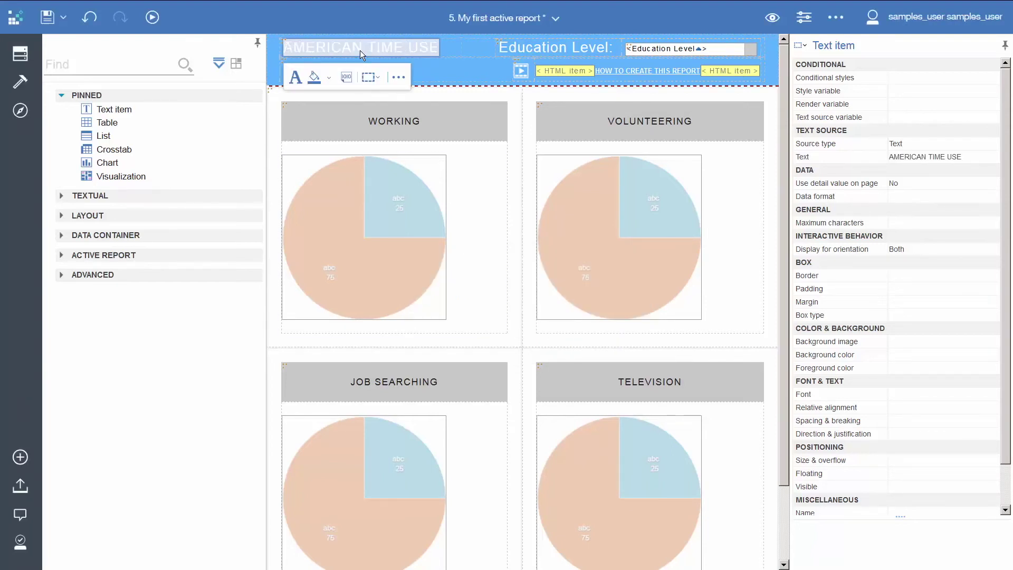
Paste another copy of the label after AMERICAN TIME USE in the same cell and change its text to "- HOURS/WEEK"
click(451, 49)
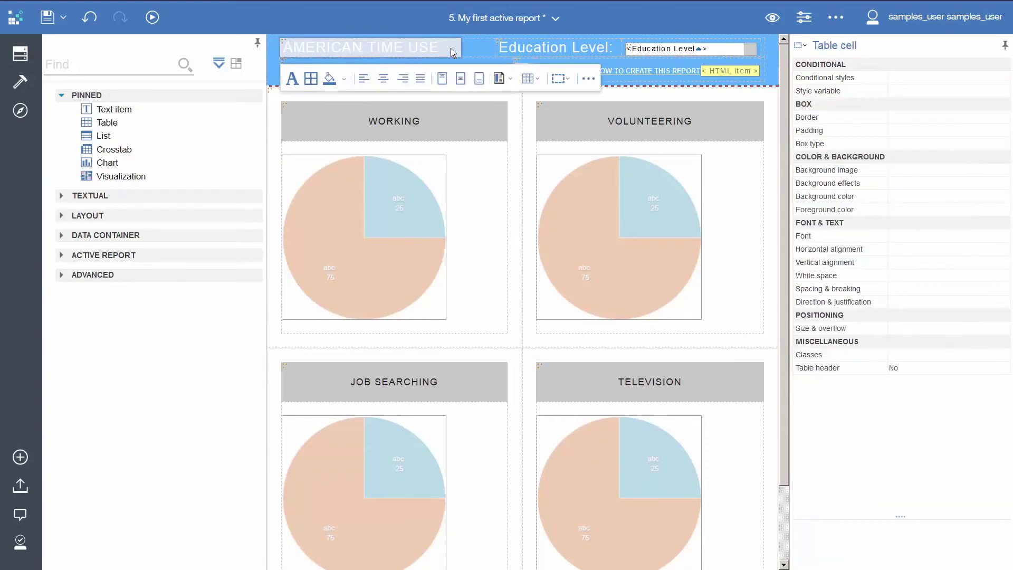
key(ctrl+v)
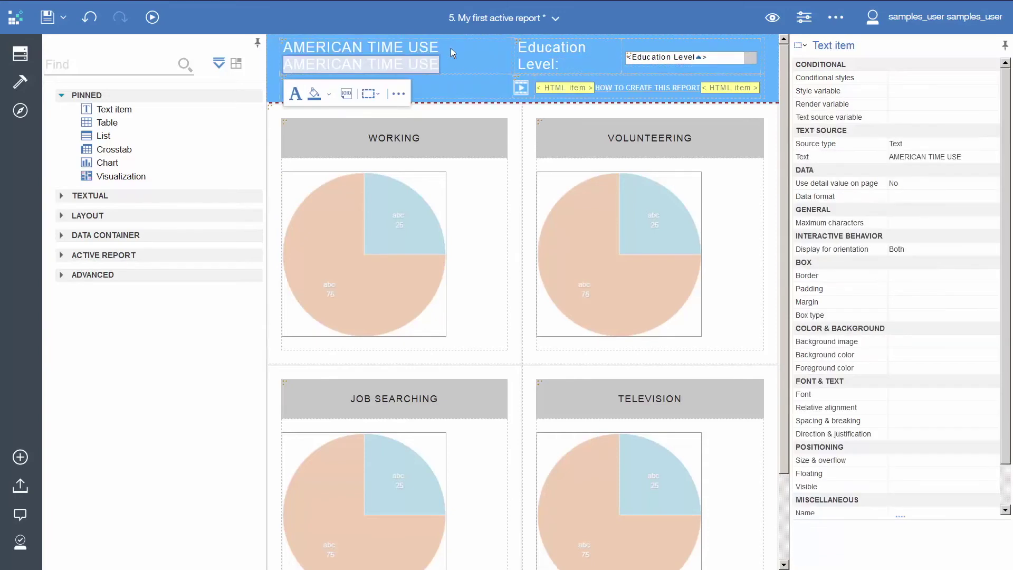
double_click(400, 63)
drag(504, 297, 345, 286)
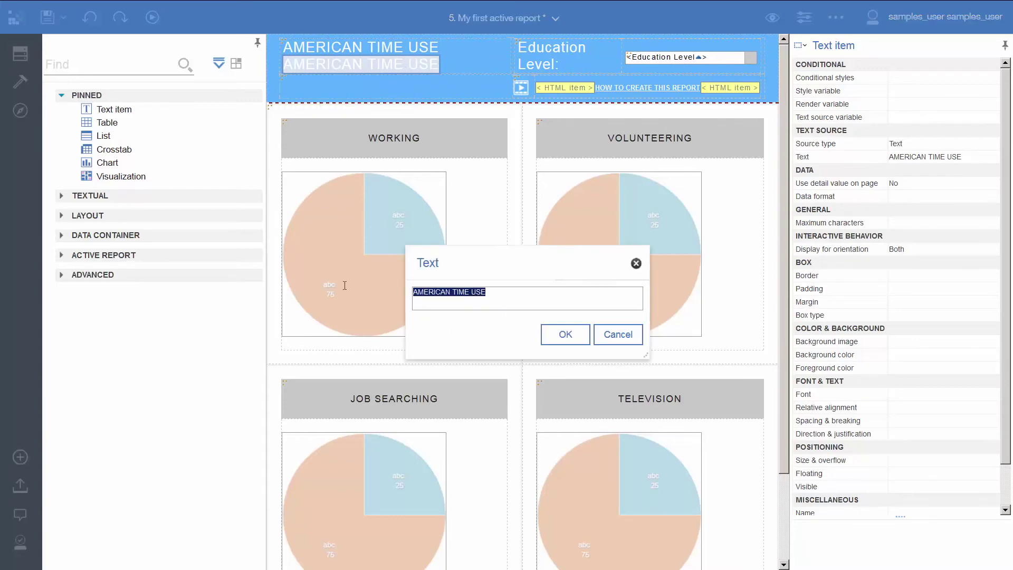
text(- HO)
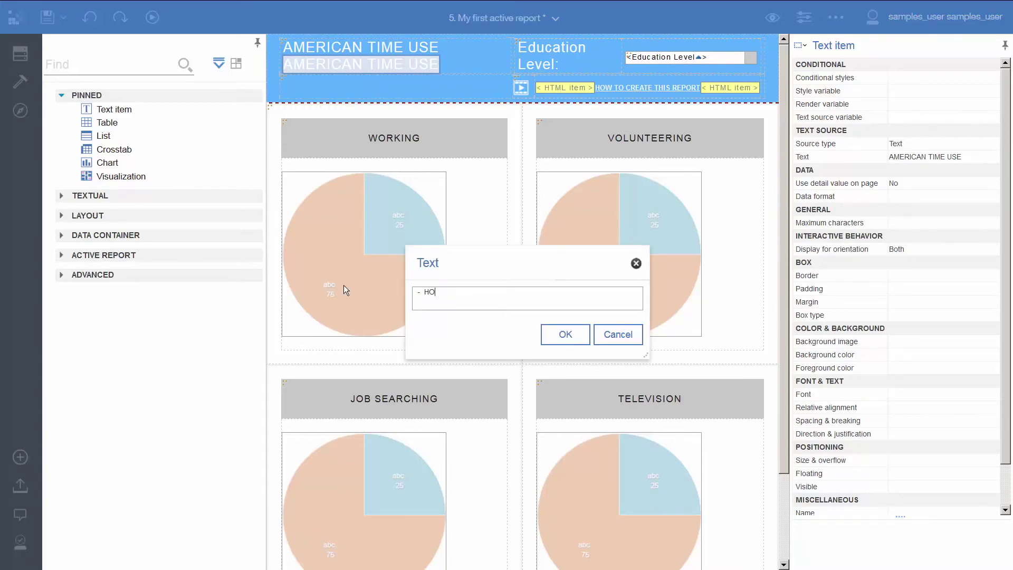
text(URS/WEEK)
click(551, 344)
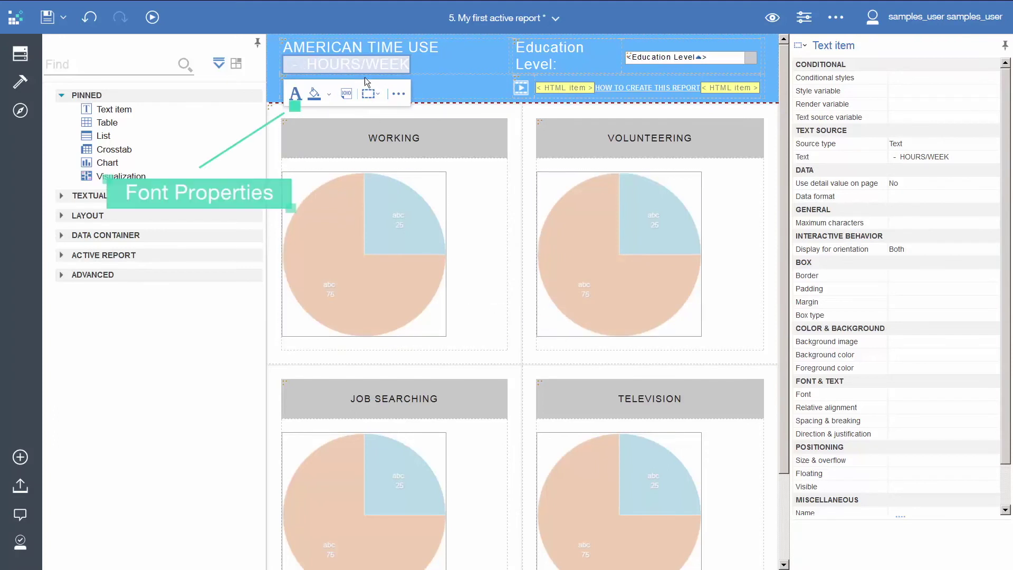
Set the font size of the "- HOURS/WEEK" text in the page header to 12 pt
click(296, 95)
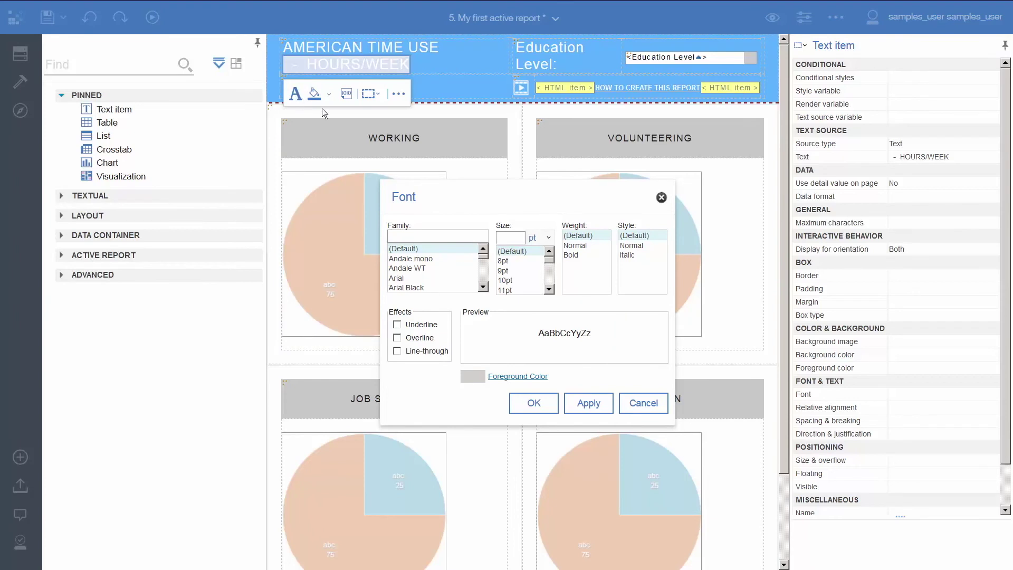
scroll(540, 285, down, 2)
click(527, 274)
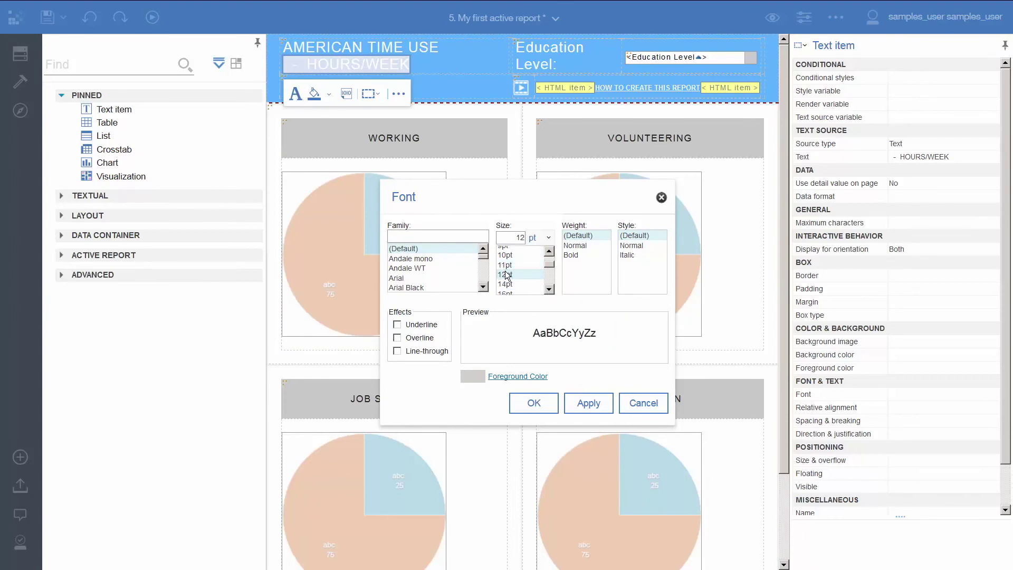
click(533, 402)
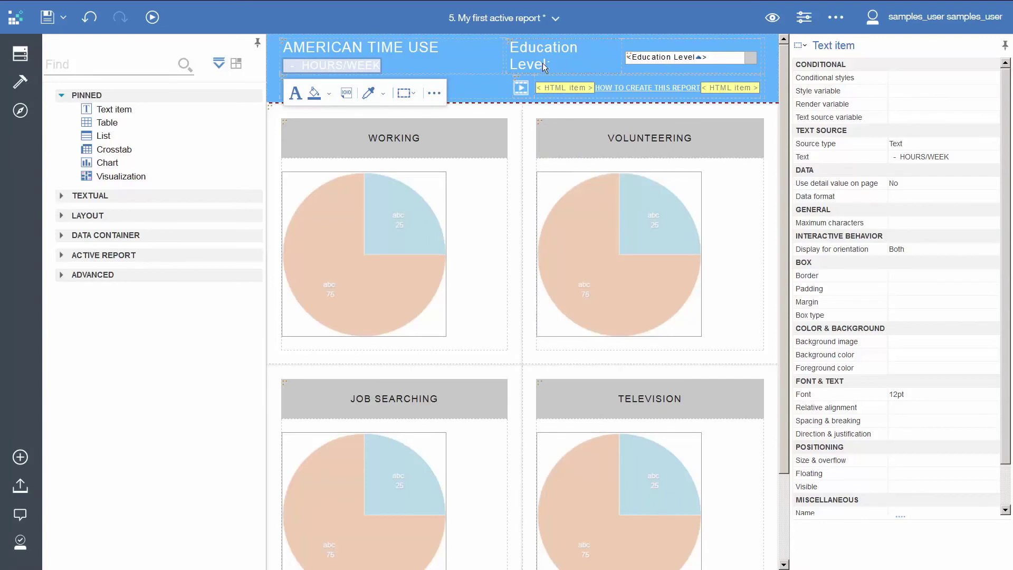
Set the font size of the Education Level label in the header's nested table to 10 pt
click(541, 49)
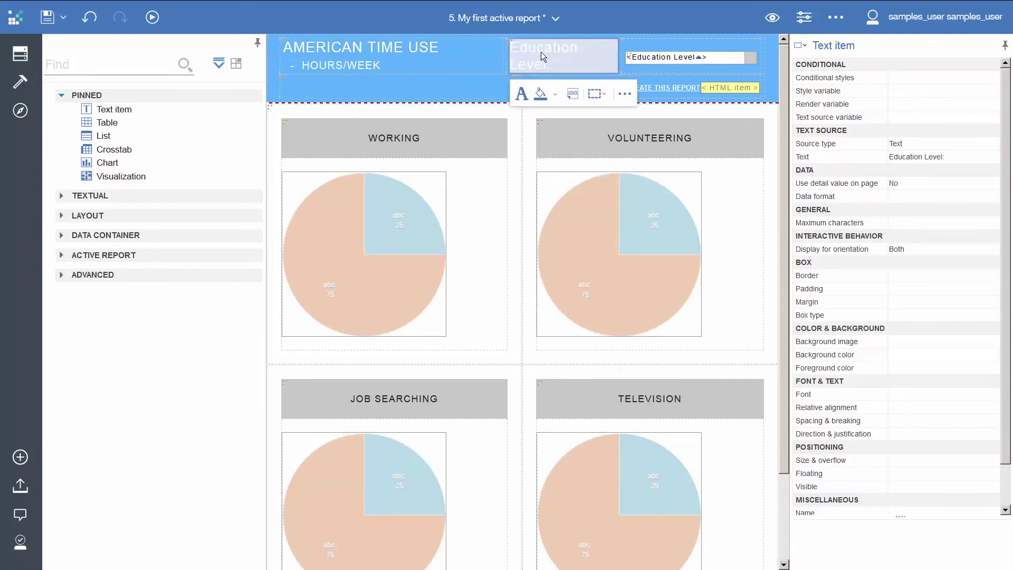
click(522, 94)
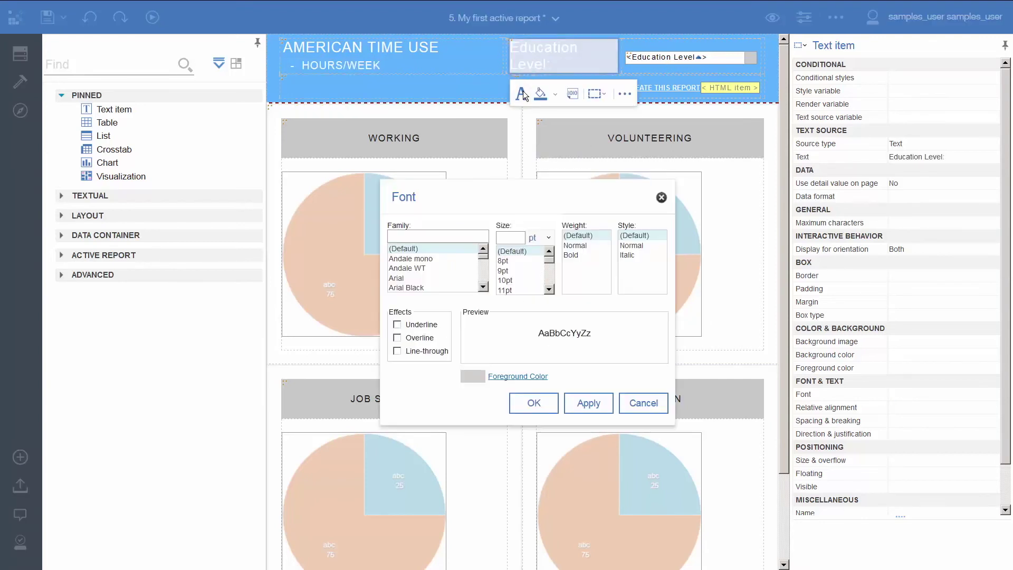
click(510, 280)
click(527, 402)
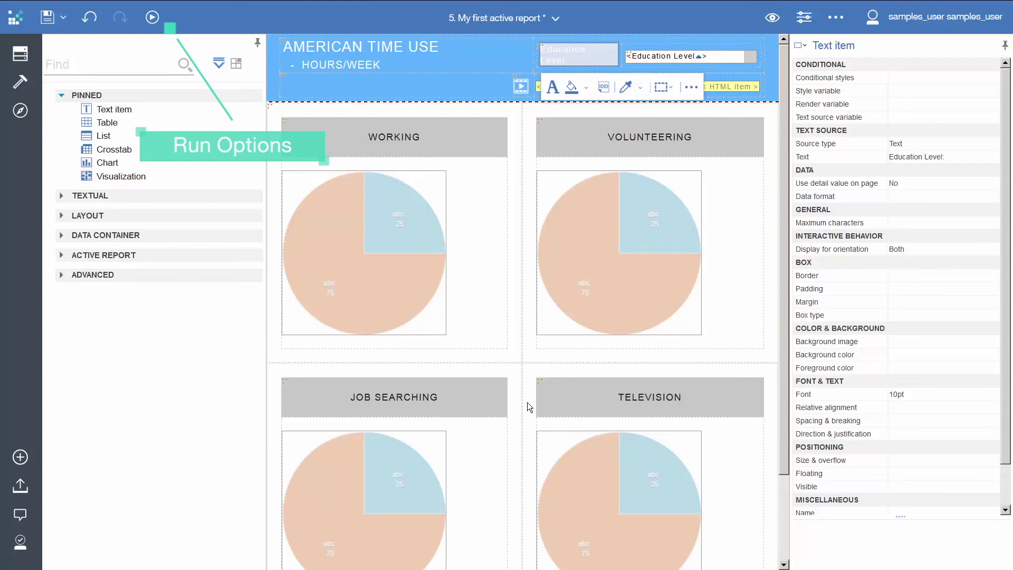
Run the active report to check the rearranged header and charts, and return to the report in the editor
click(158, 19)
click(152, 60)
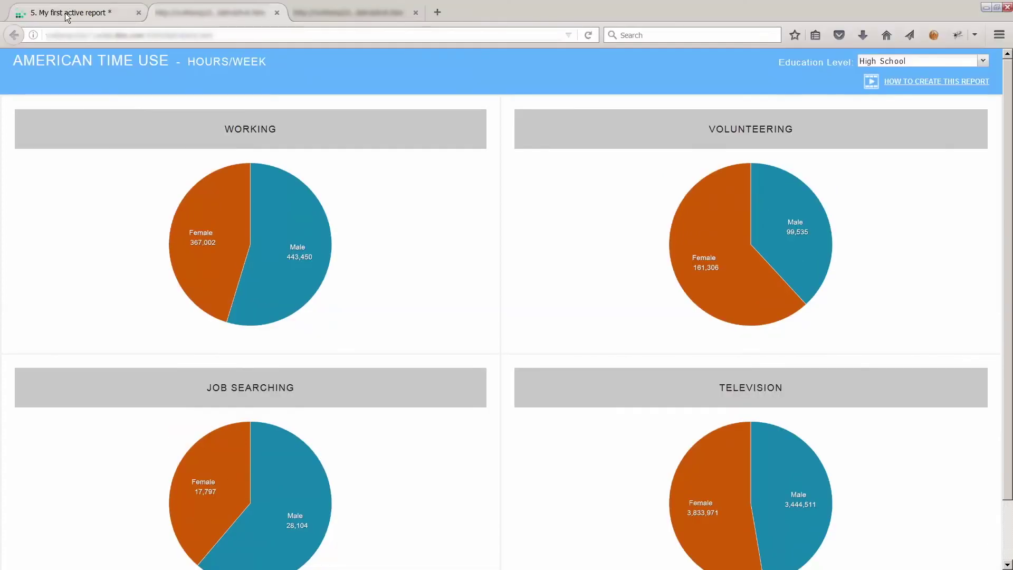
click(67, 15)
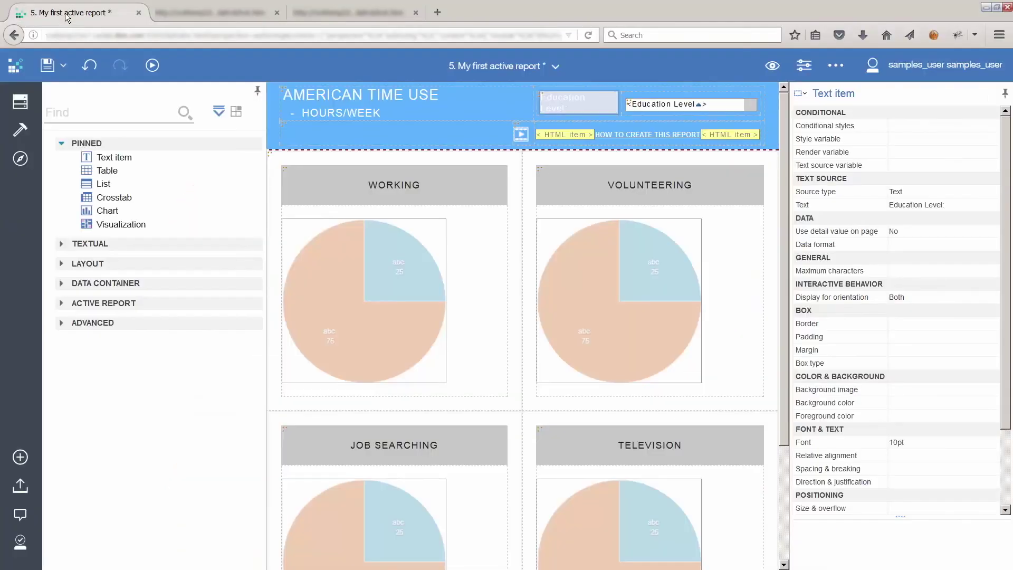